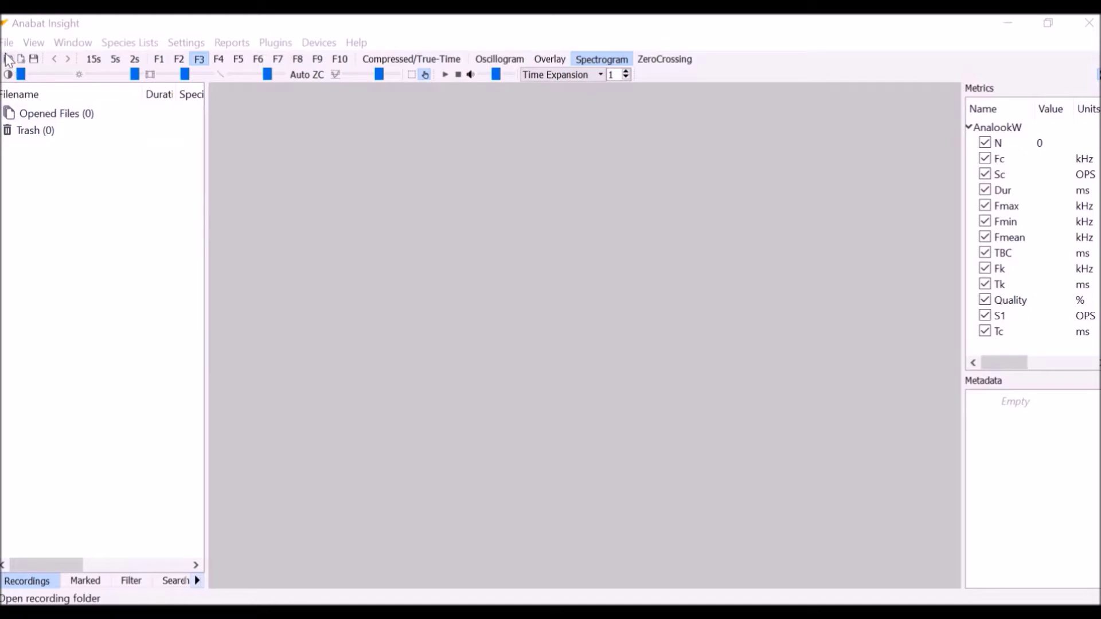
Load the Night 1 Transect folder from A Site Survey Data and expand its recordings.
click(7, 43)
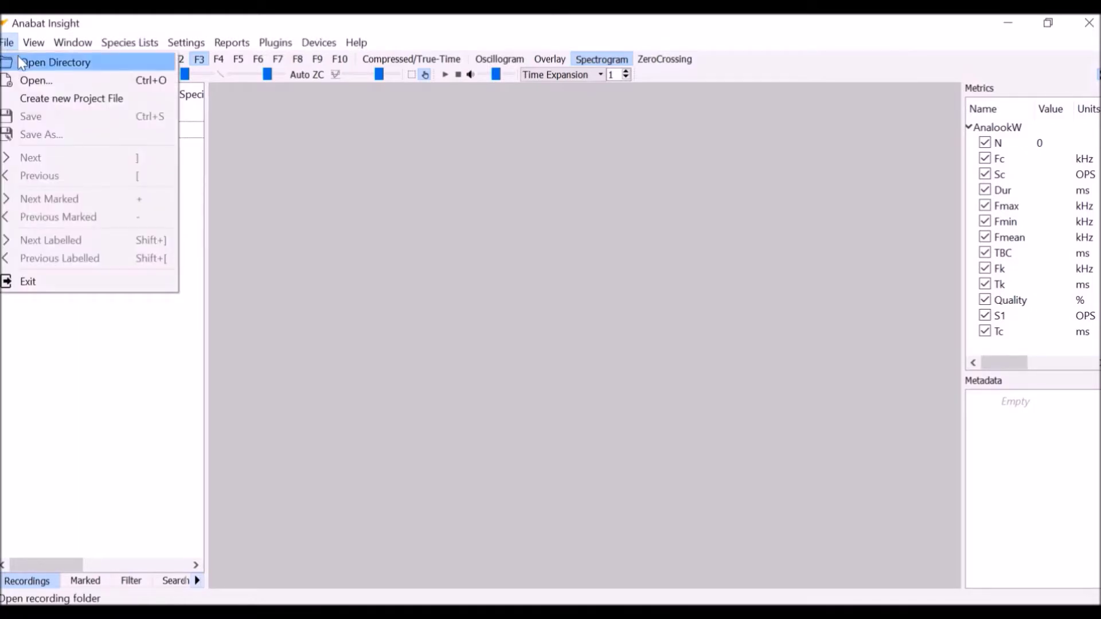
click(21, 62)
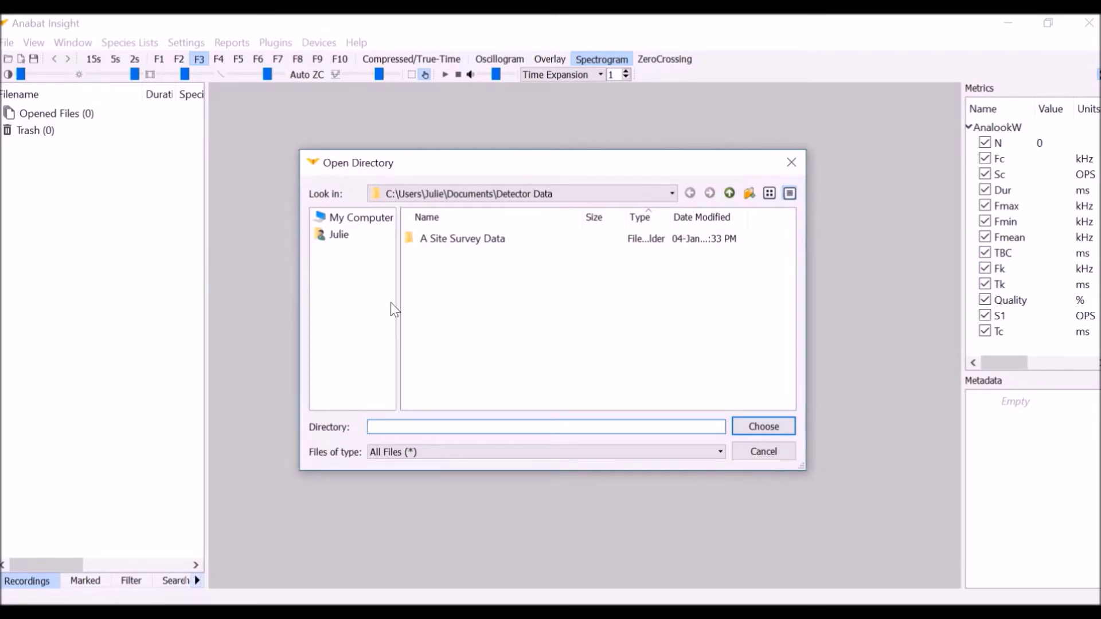
double_click(540, 238)
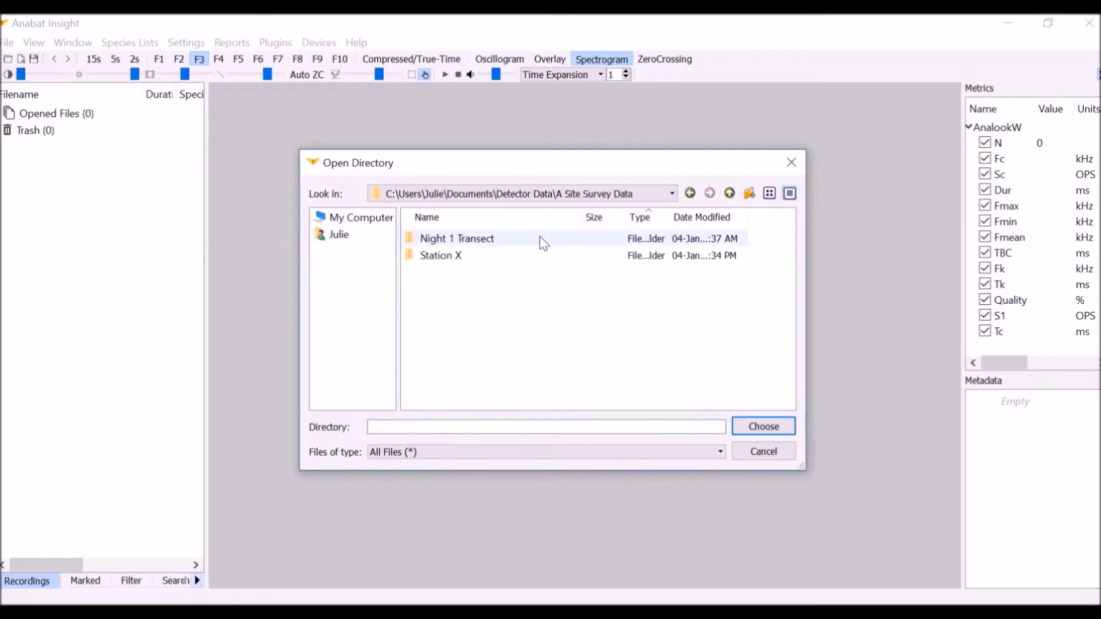
click(540, 238)
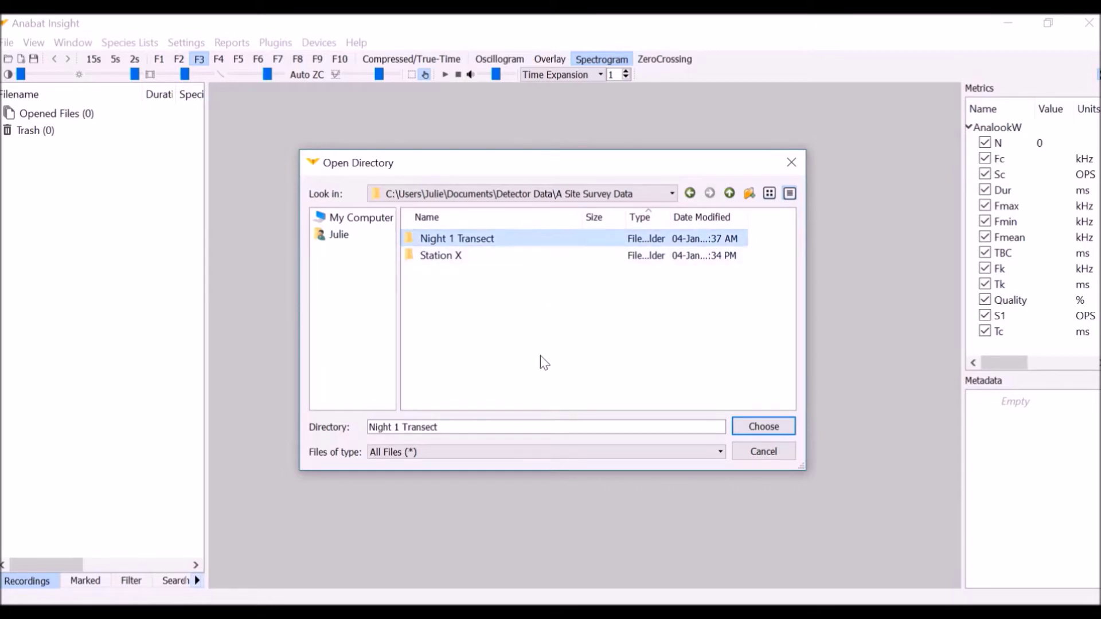
click(738, 428)
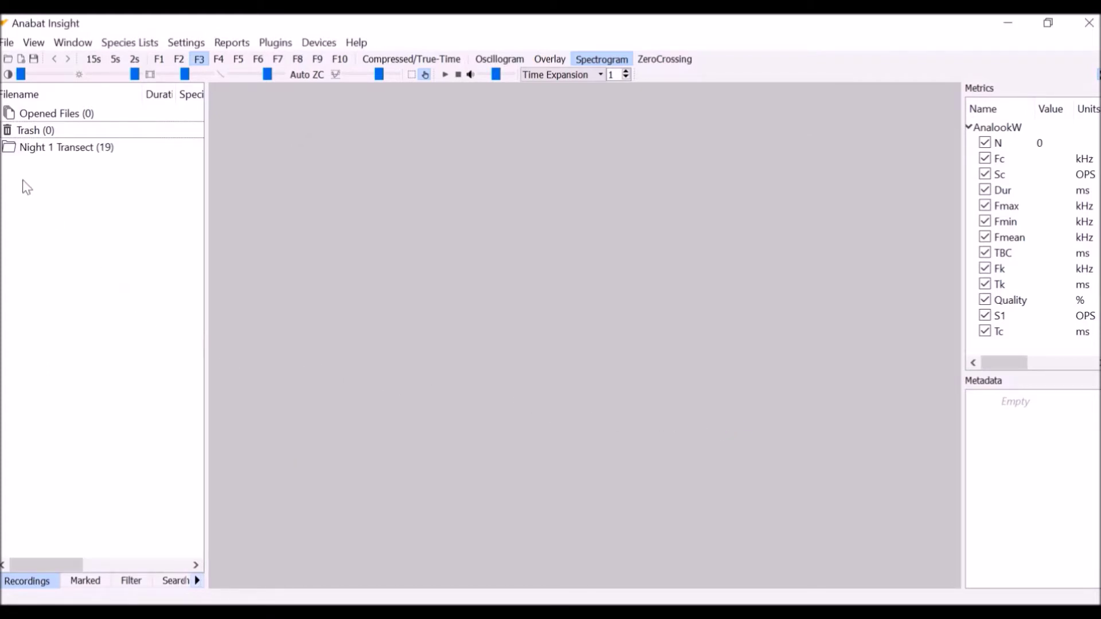
click(4, 151)
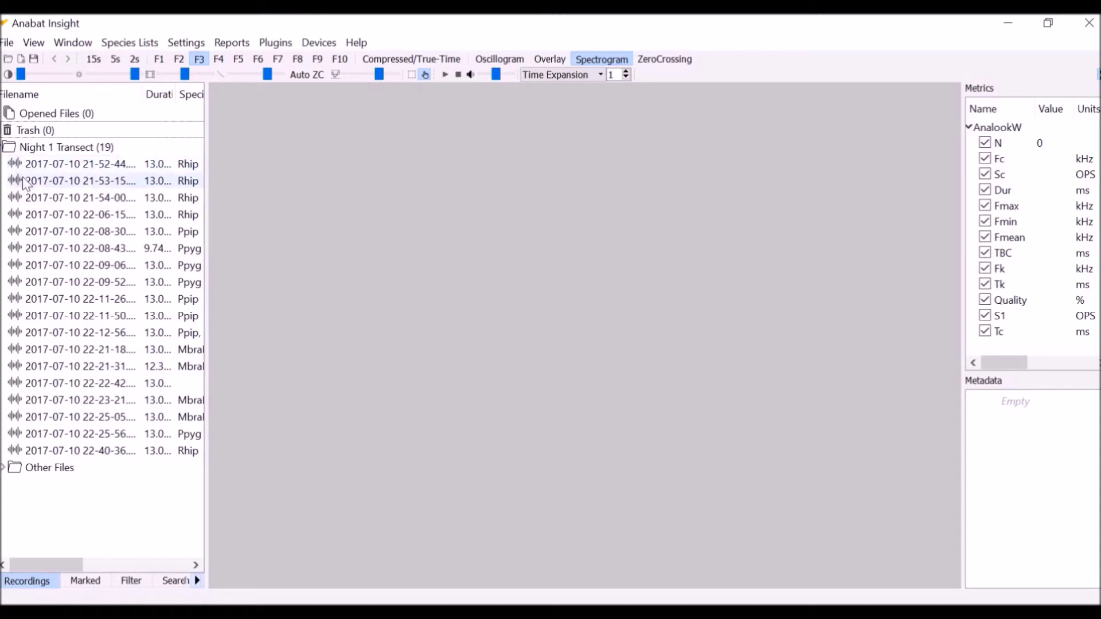
click(69, 249)
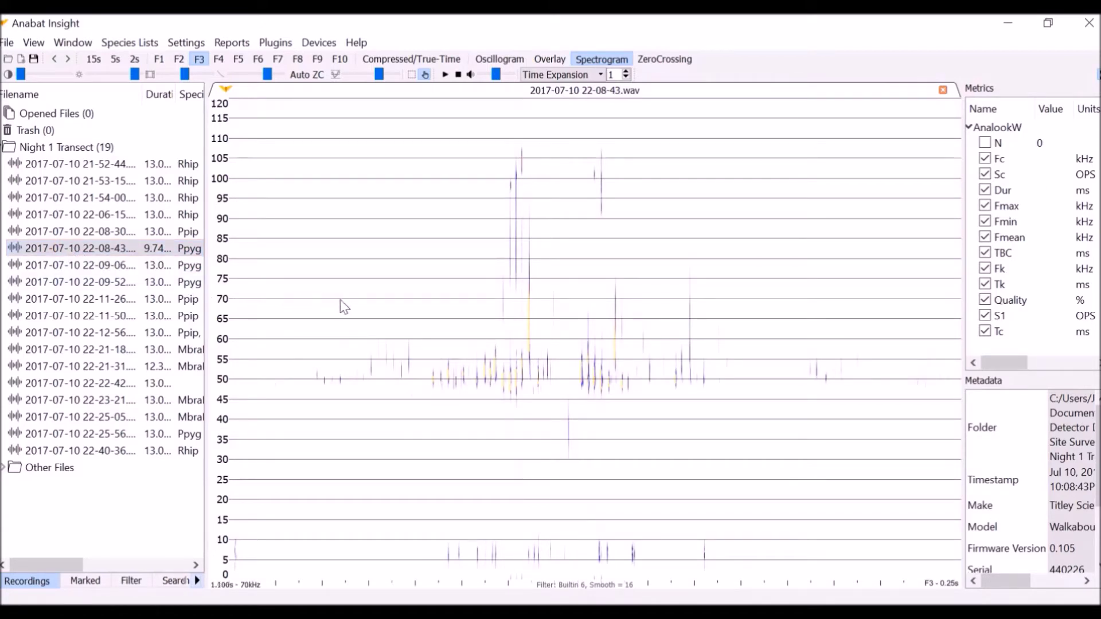
click(674, 67)
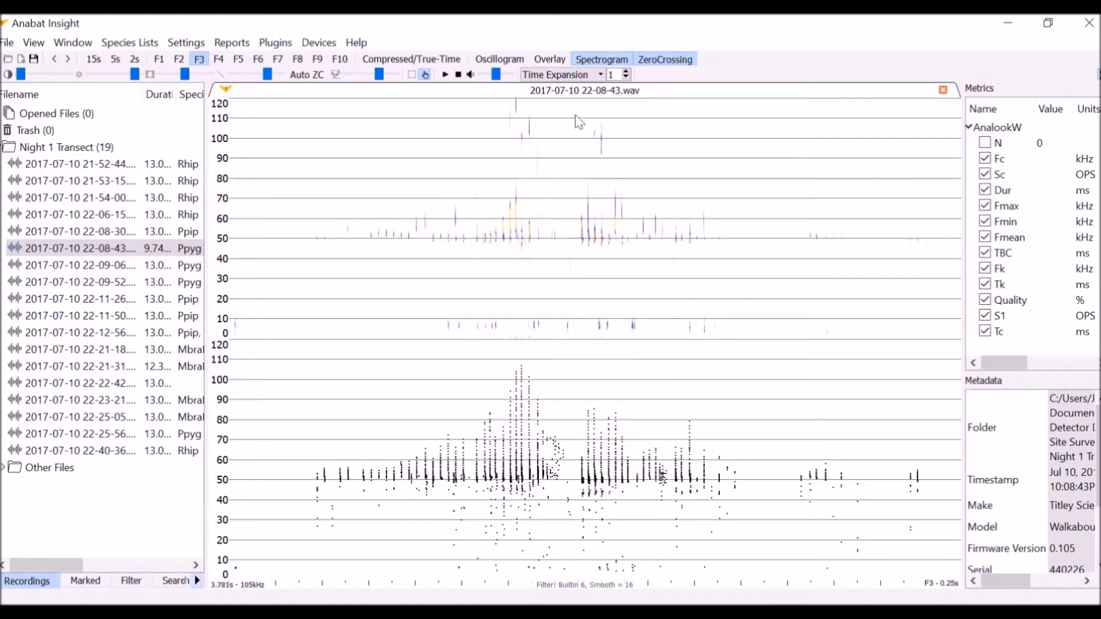
Try the zero-crossing overlay, then return to the plain spectrogram with the oscillogram above.
click(559, 58)
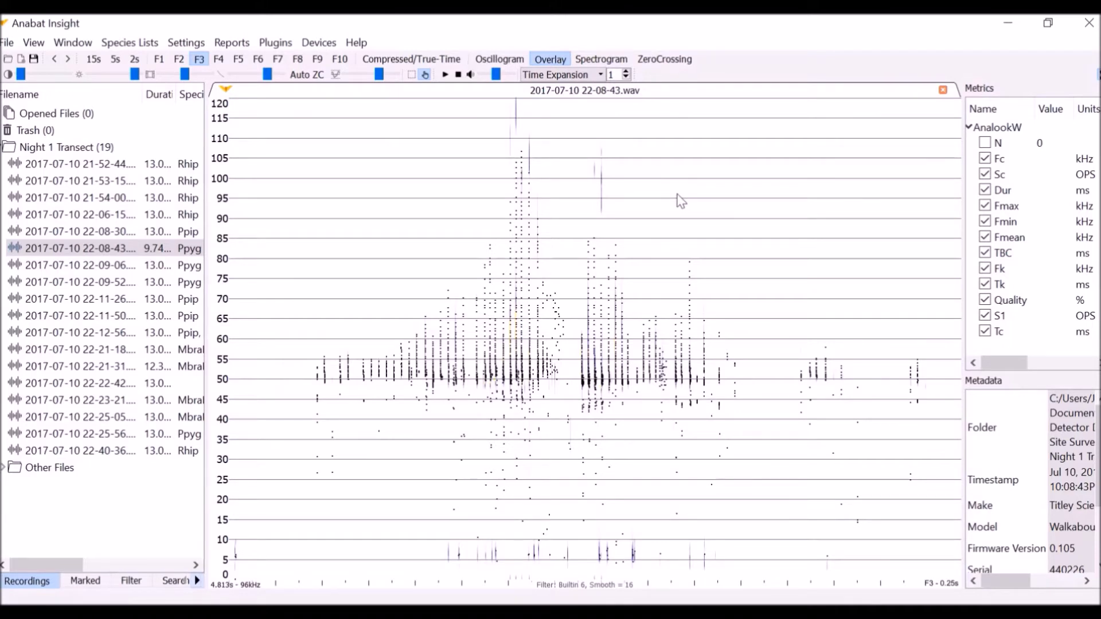
click(594, 62)
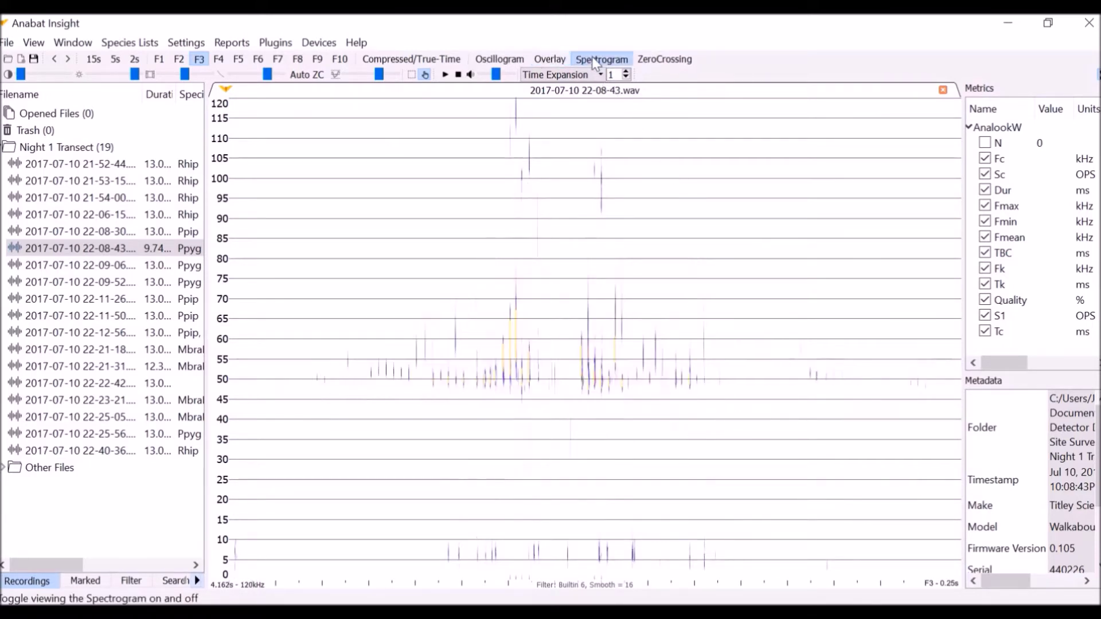
click(512, 60)
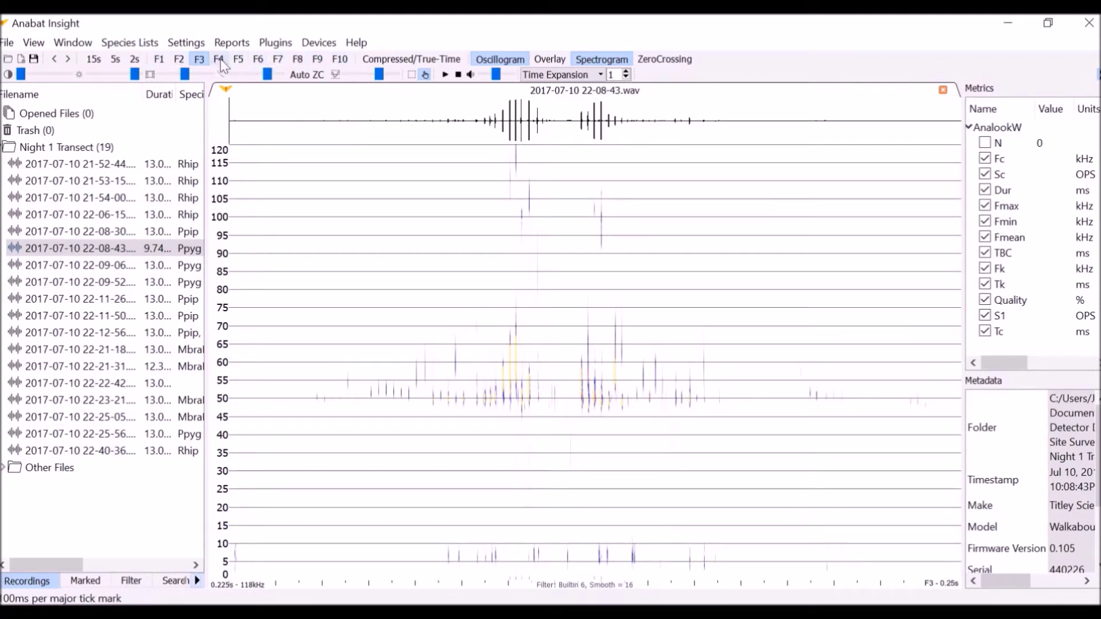
Step the time scale through F1 and F5 to the F7 10 ms setting.
click(161, 60)
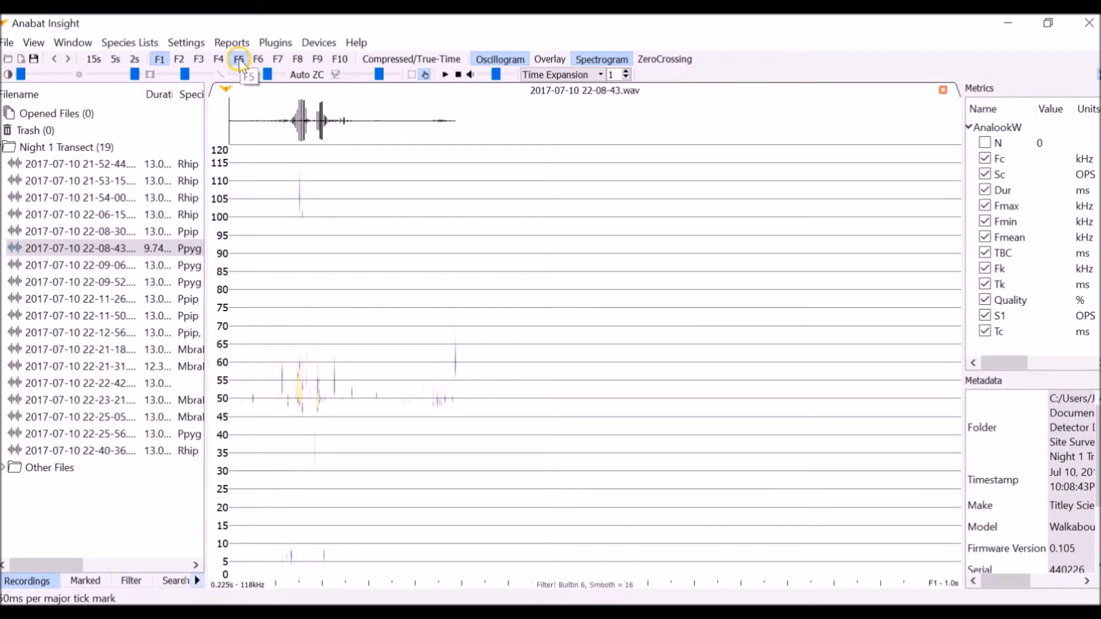
click(239, 62)
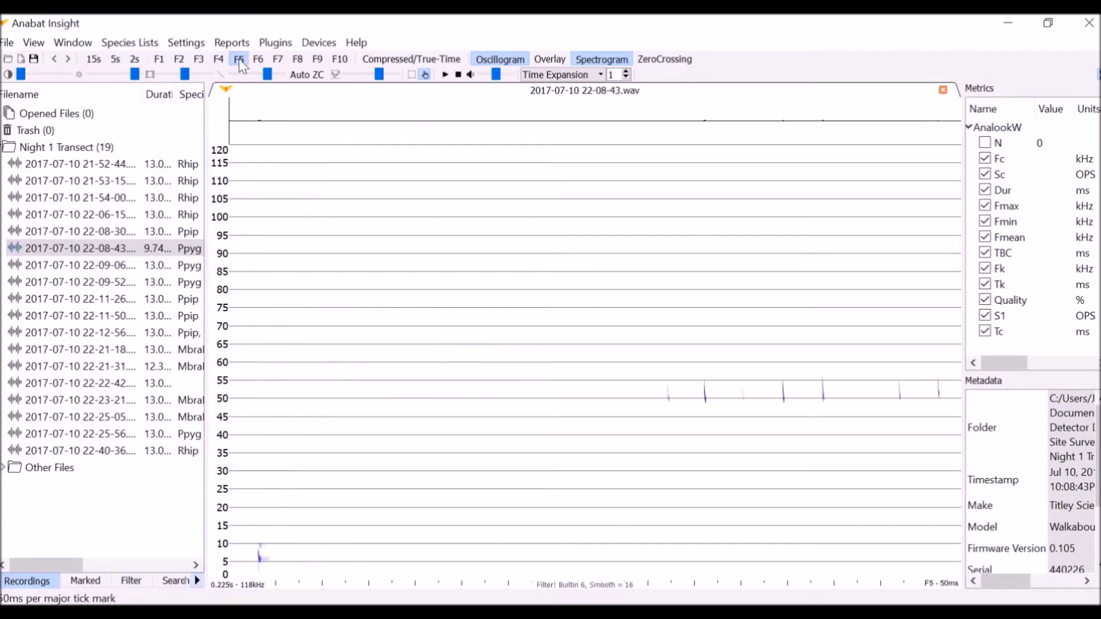
click(279, 60)
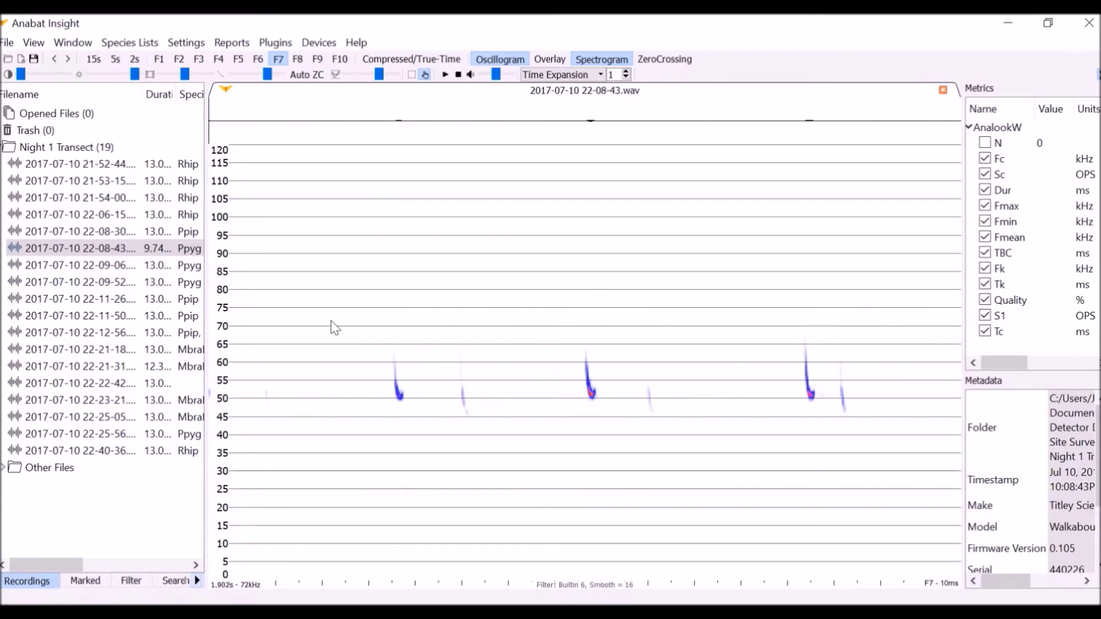
Turn on Dark Mode from the View menu.
click(35, 44)
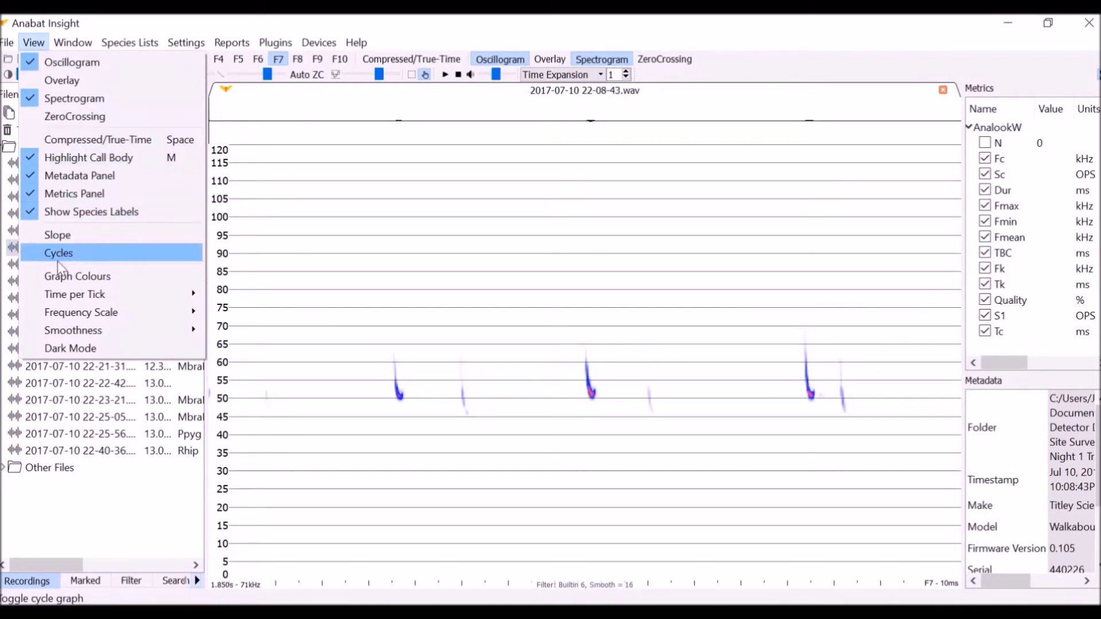
click(57, 348)
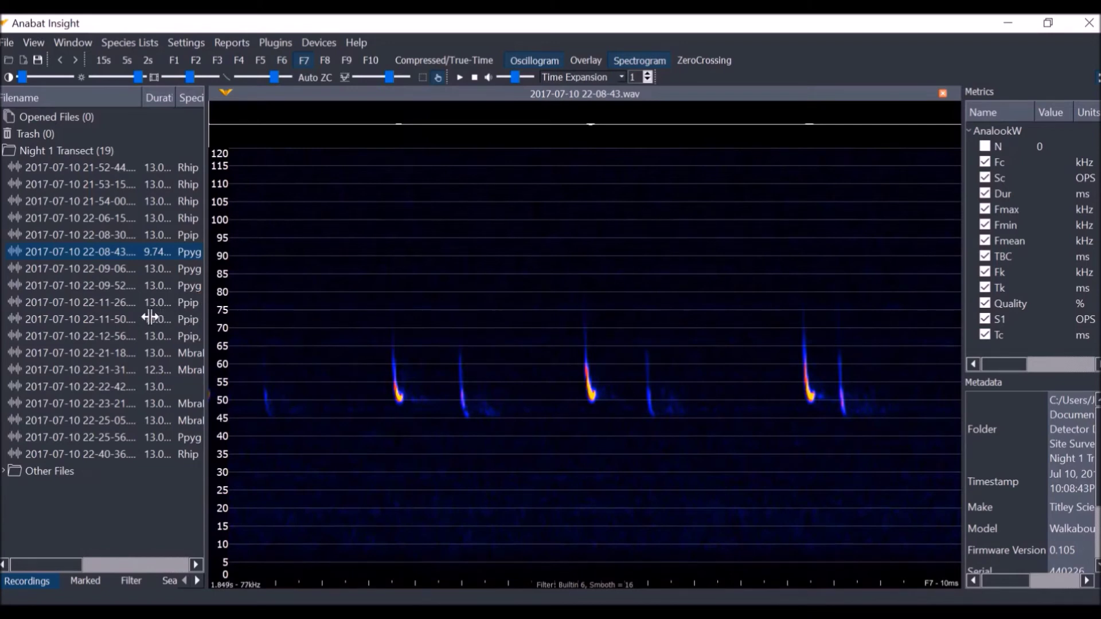
Collapse both side panels, then drag the recording list back open beside the spectrogram.
drag(215, 312, 86, 310)
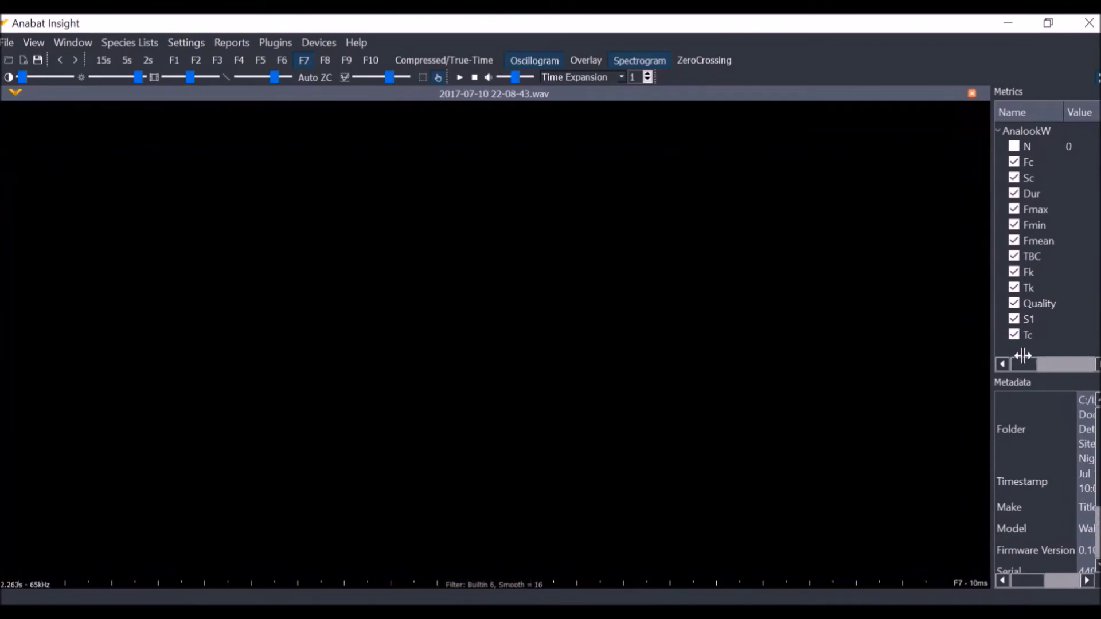
drag(970, 359, 1097, 355)
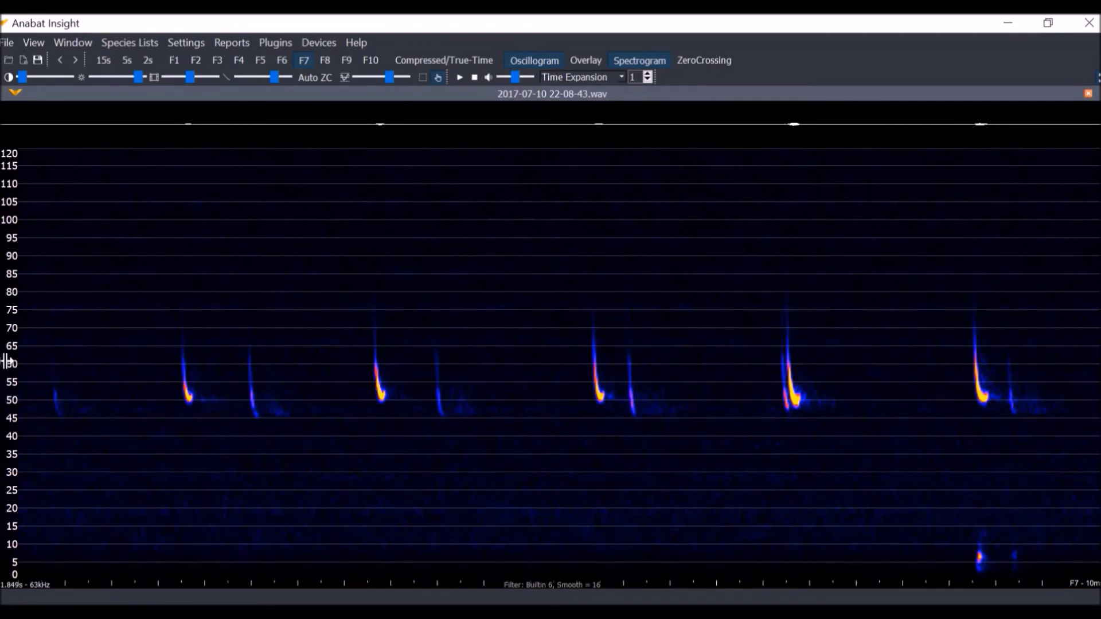
drag(44, 361, 167, 360)
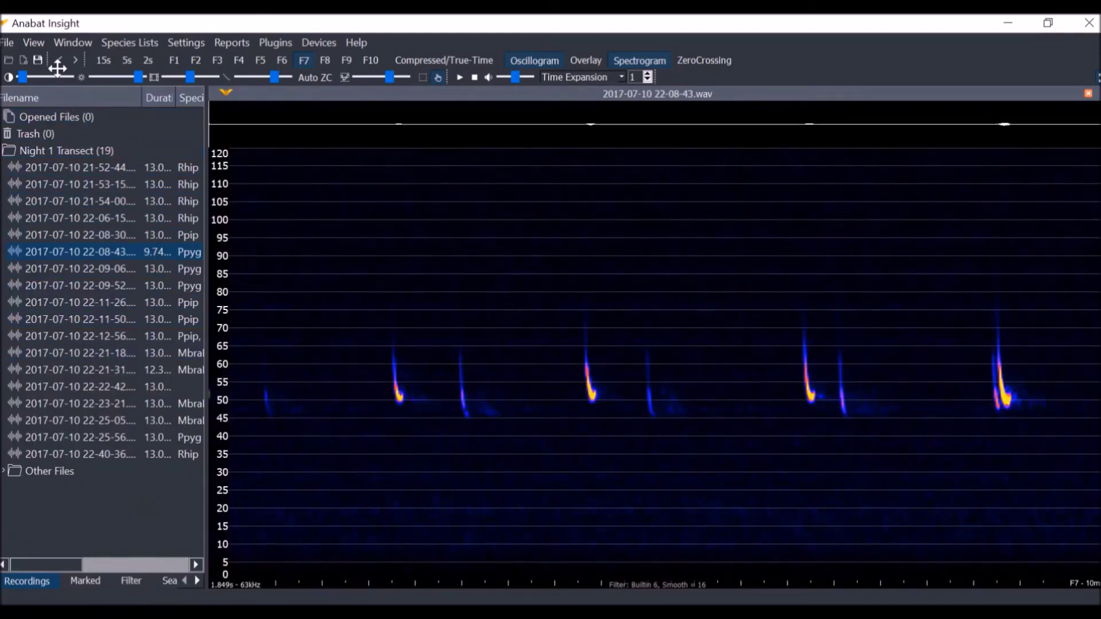
Show the Metrics and Metadata panels and widen them beside the spectrogram.
click(38, 42)
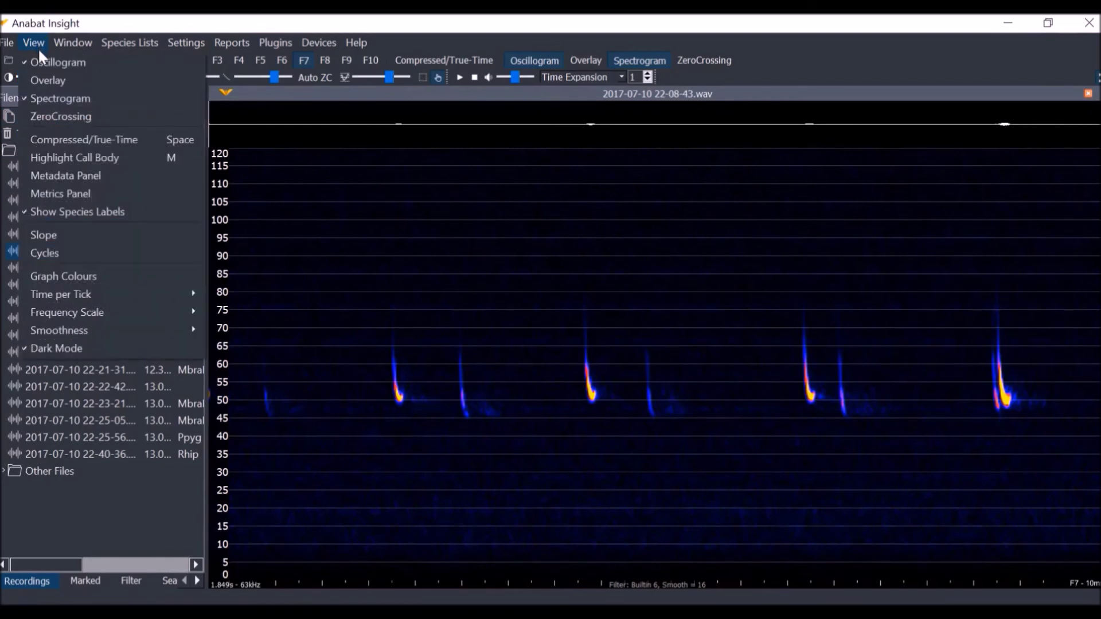
click(37, 194)
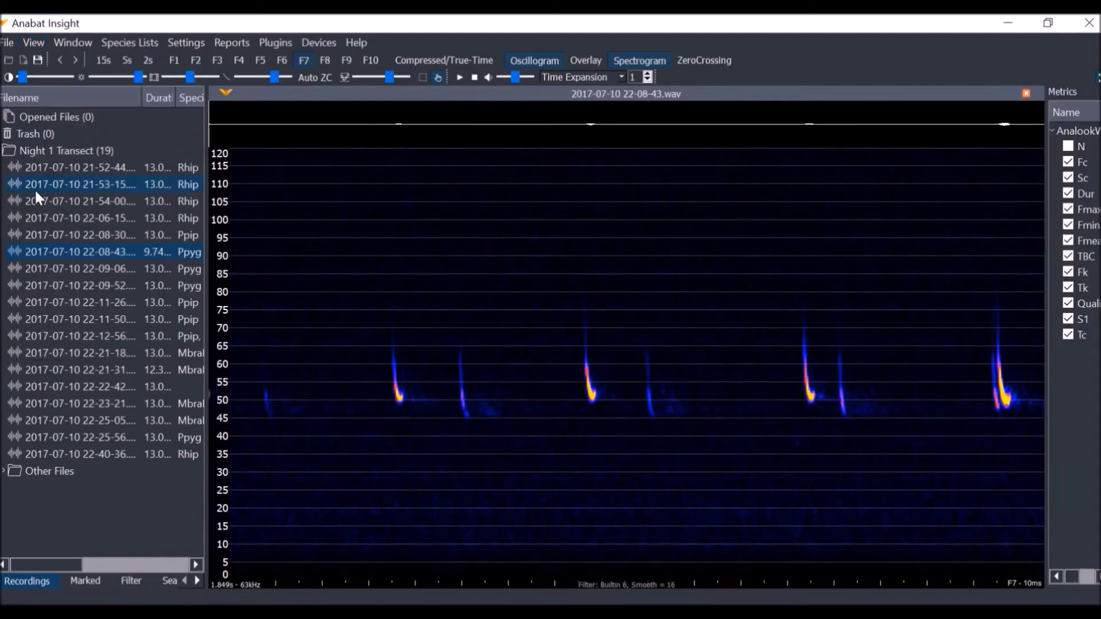
click(33, 42)
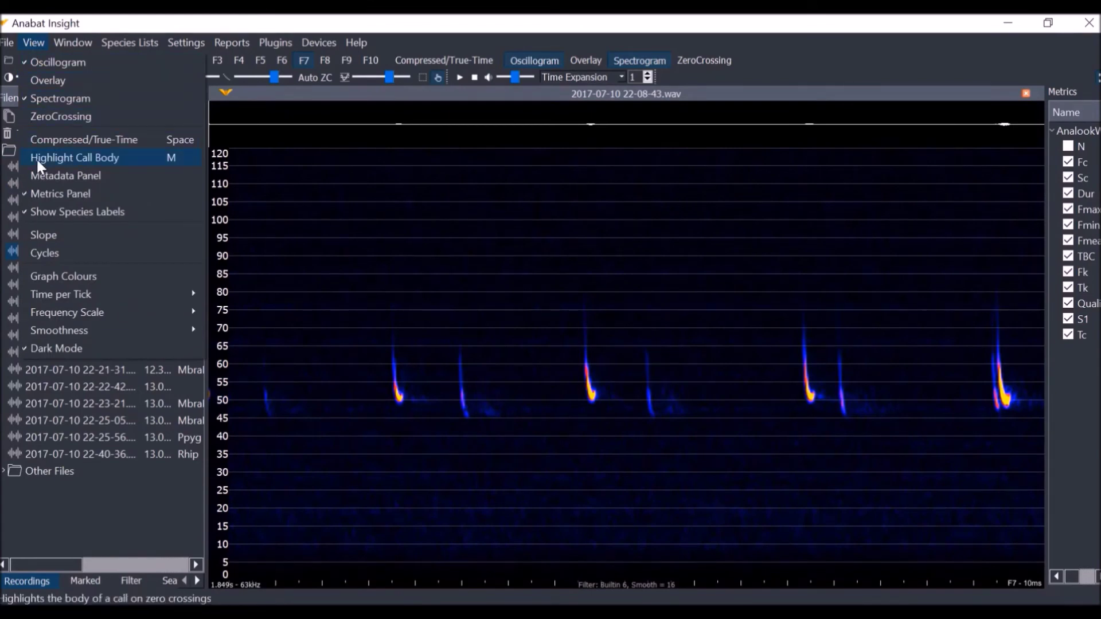
click(39, 175)
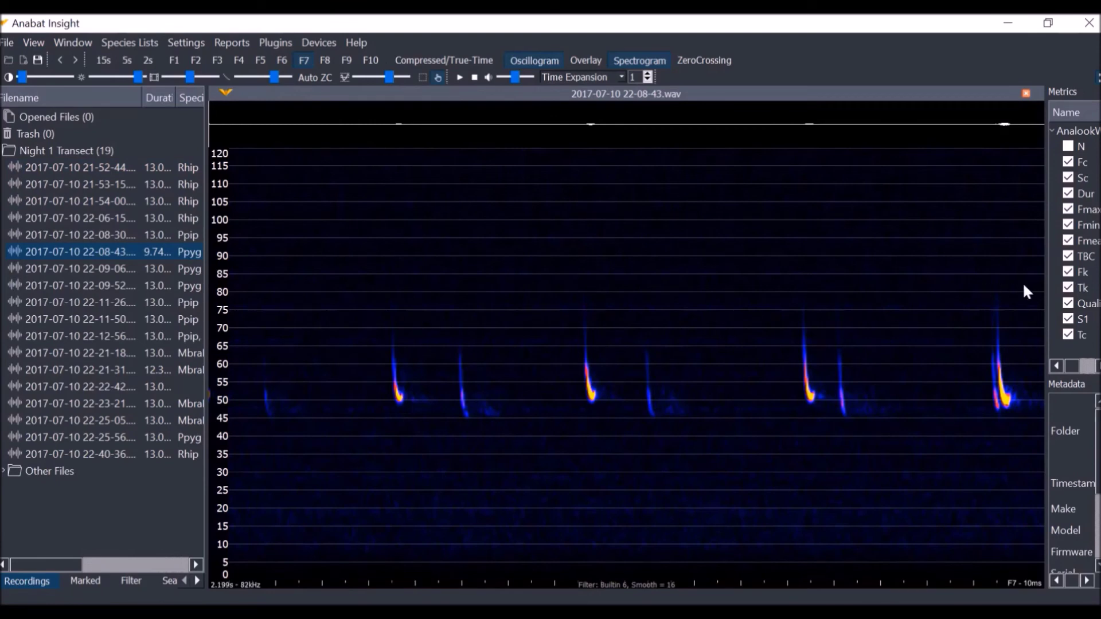
drag(1047, 294, 963, 293)
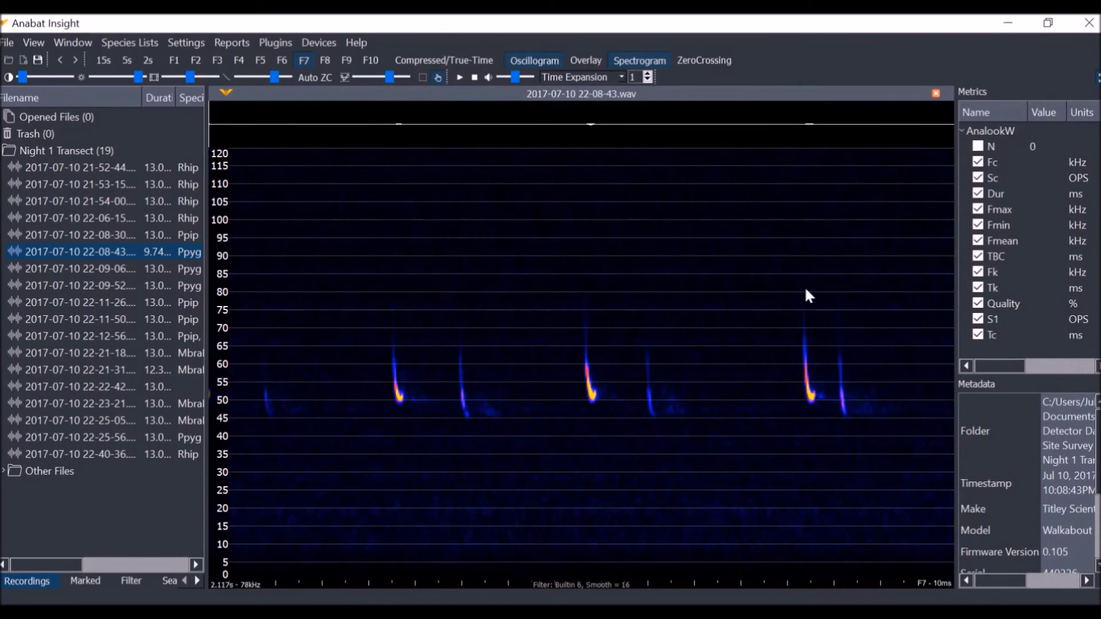
right_click(666, 222)
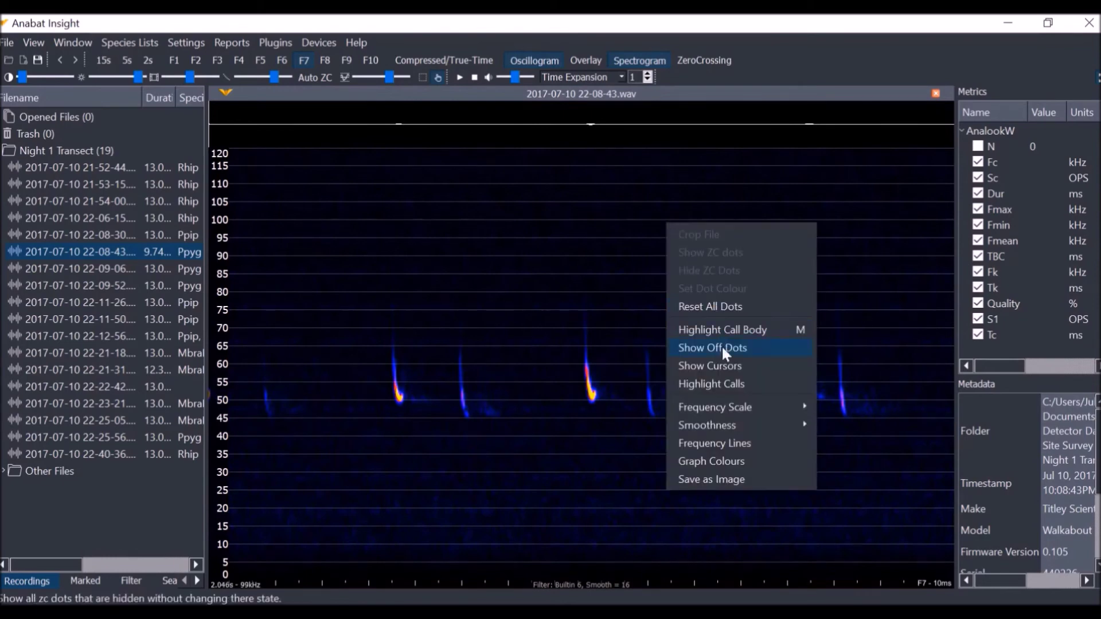
click(744, 462)
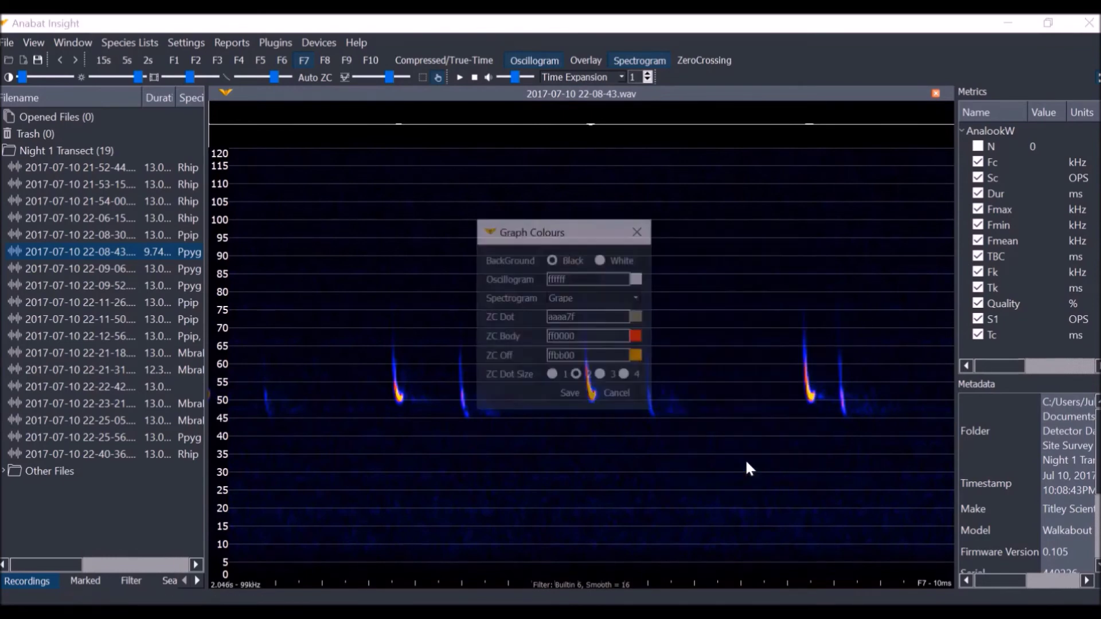
click(637, 298)
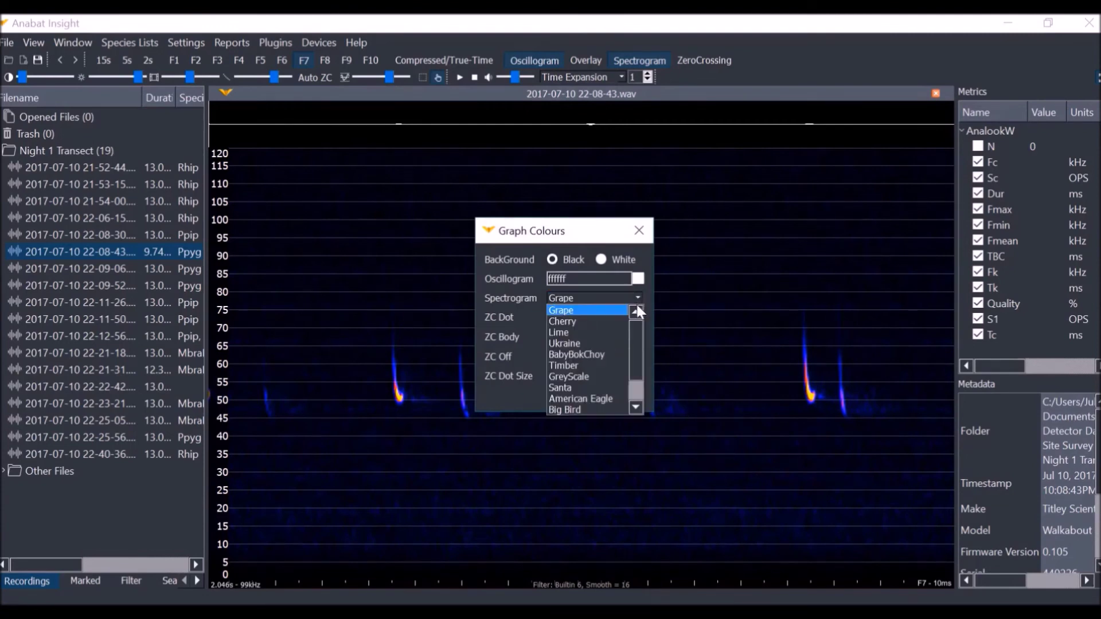
click(610, 410)
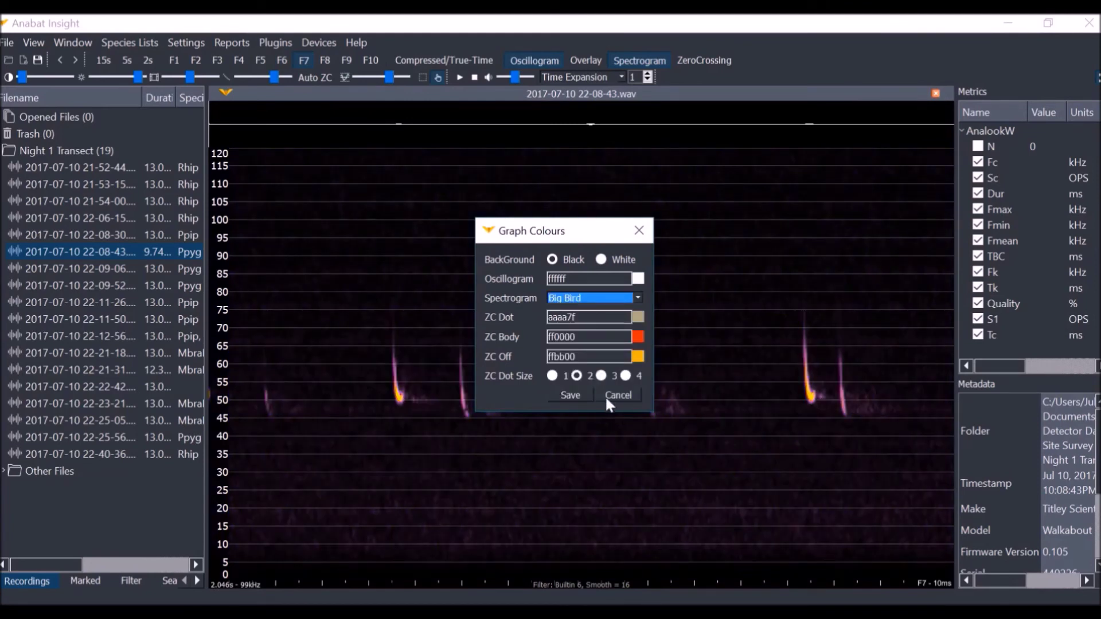
click(638, 299)
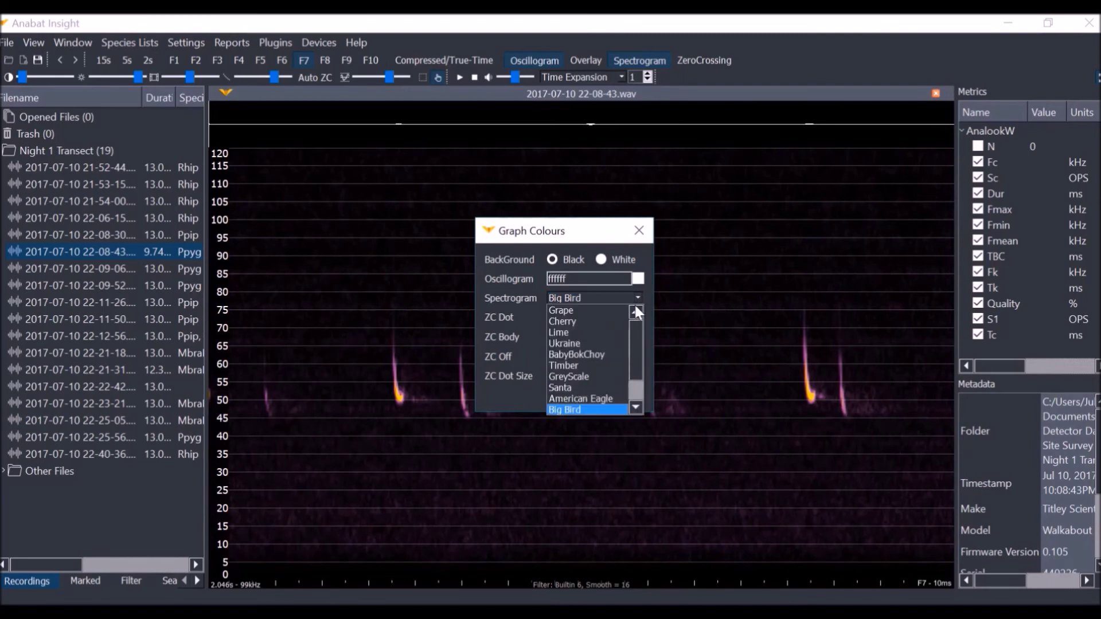
click(600, 376)
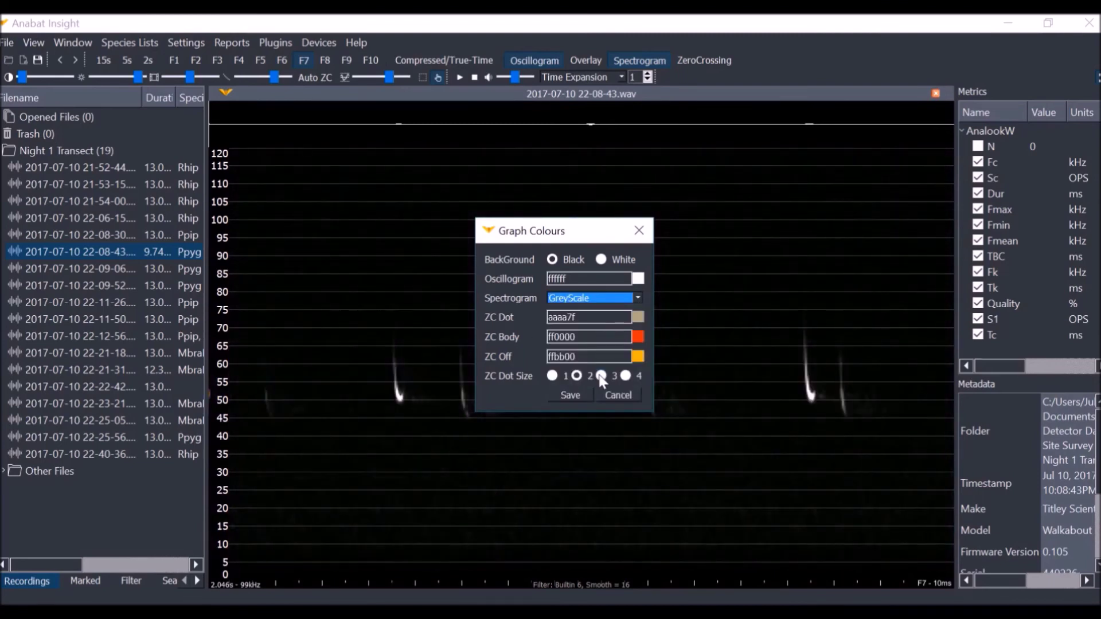
click(601, 261)
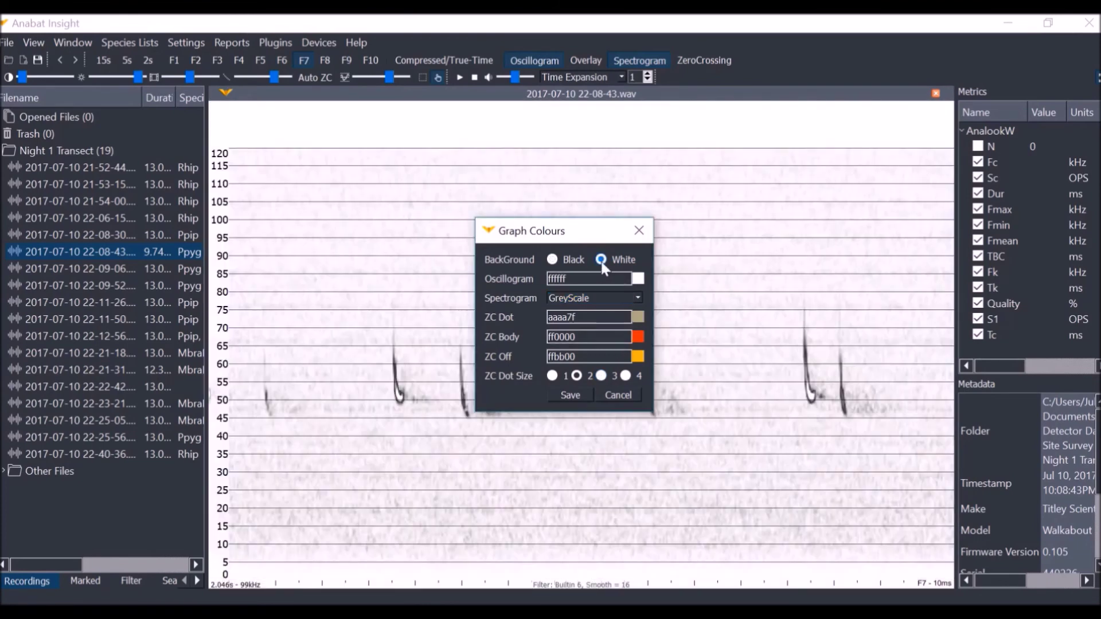
drag(597, 229, 738, 156)
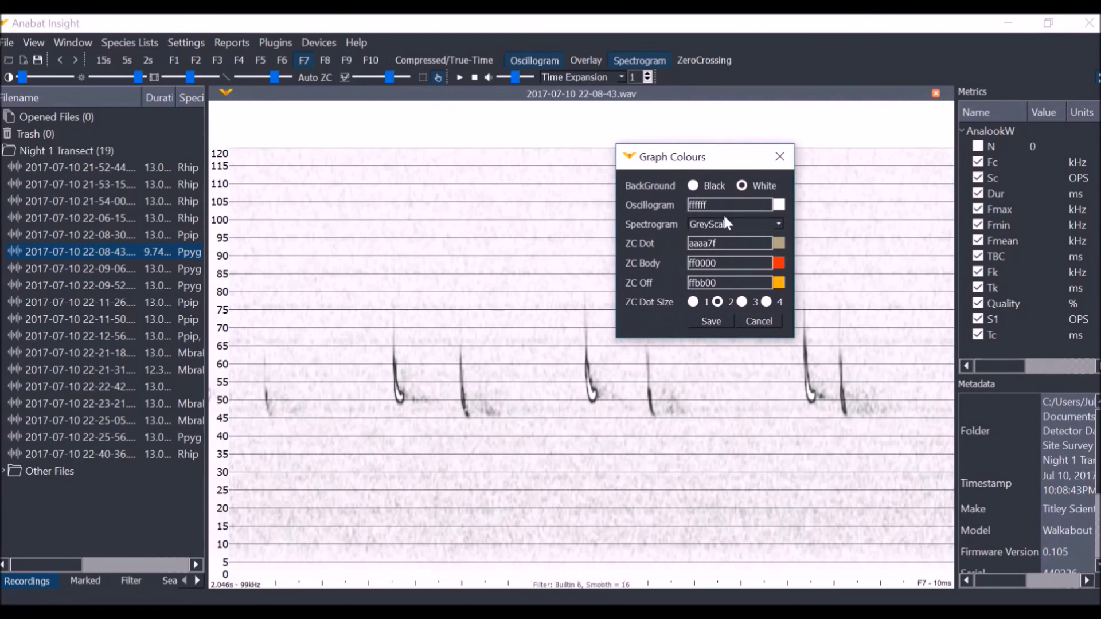
click(693, 186)
click(769, 224)
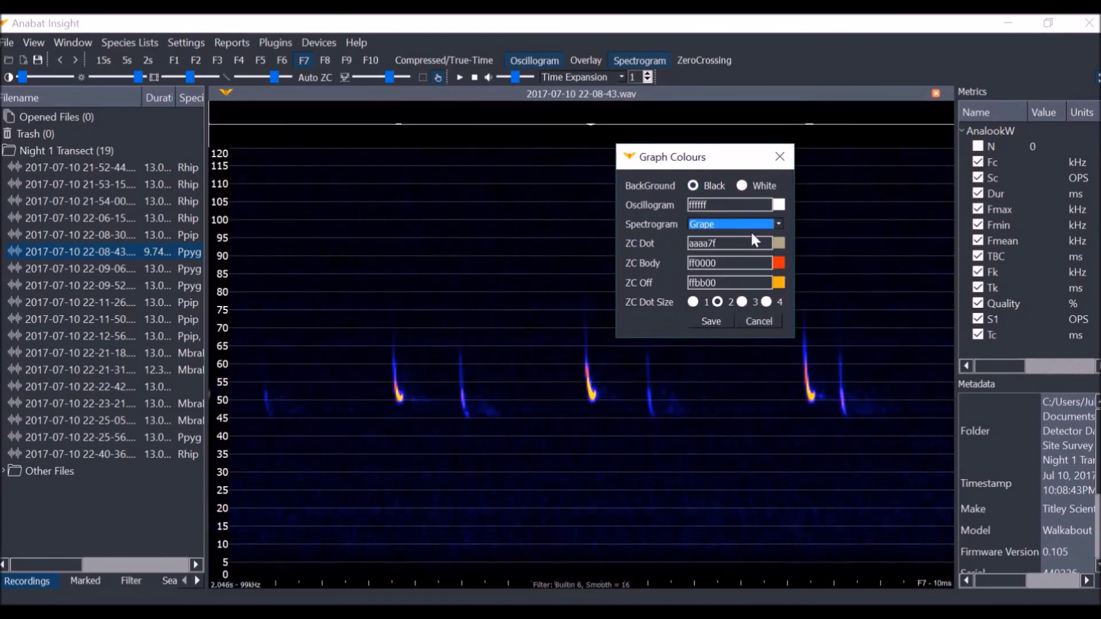
click(711, 321)
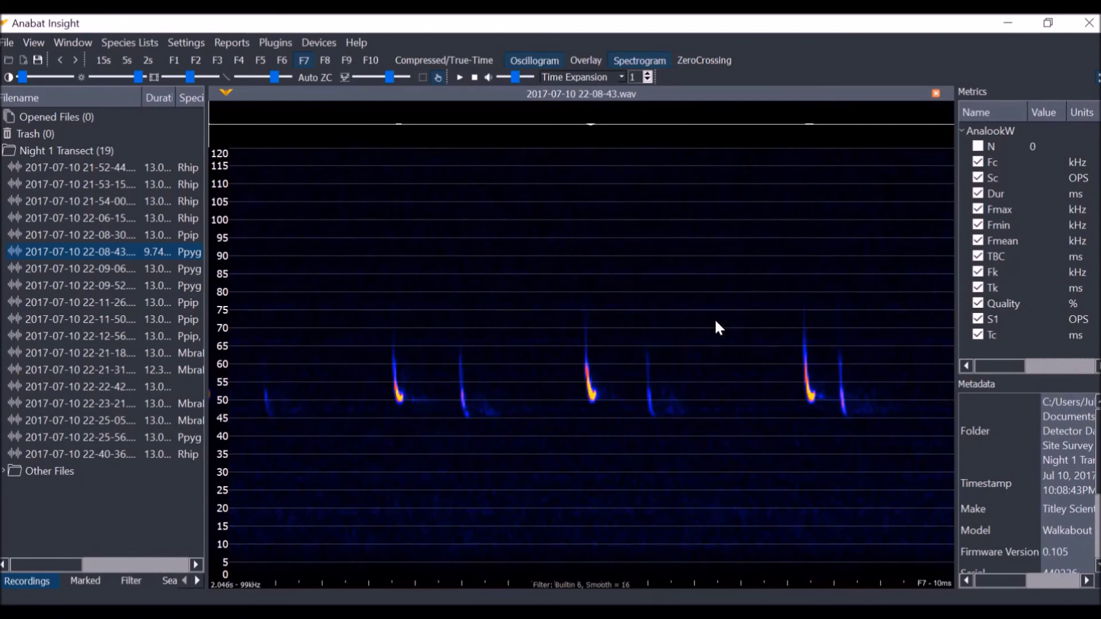